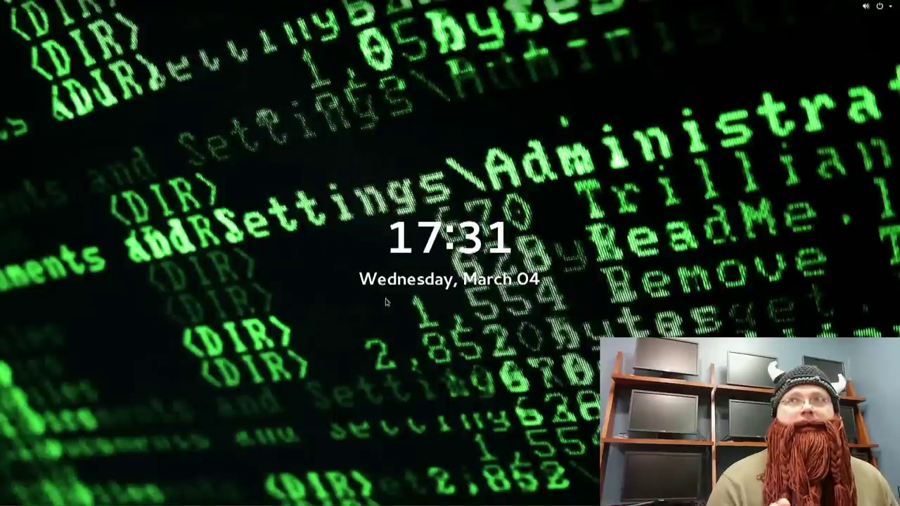
Step: Leave the GNOME lock screen, visit virtual consoles tty2, tty4 and tty6, then settle on tty1
{"action": "left_click", "coordinate": [386, 302]}
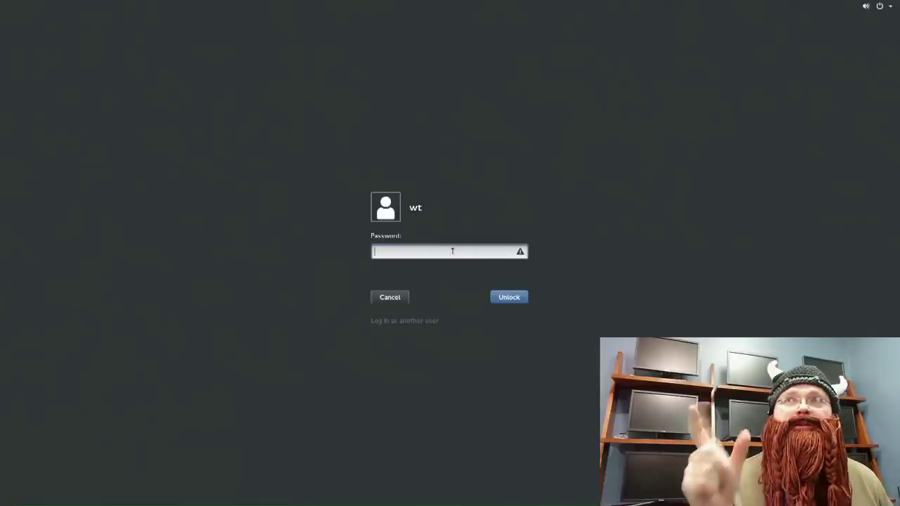
{"action": "key", "text": "ctrl+alt+F2"}
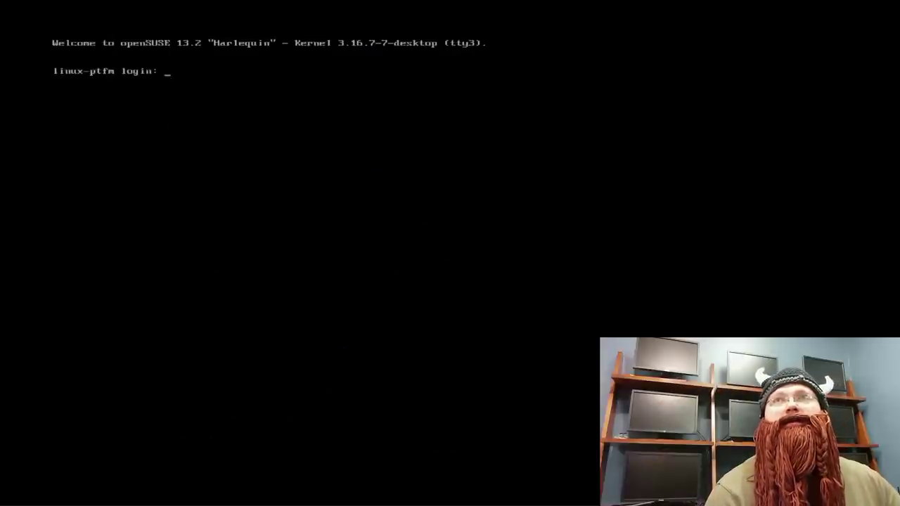
{"action": "key", "text": "ctrl+alt+F4"}
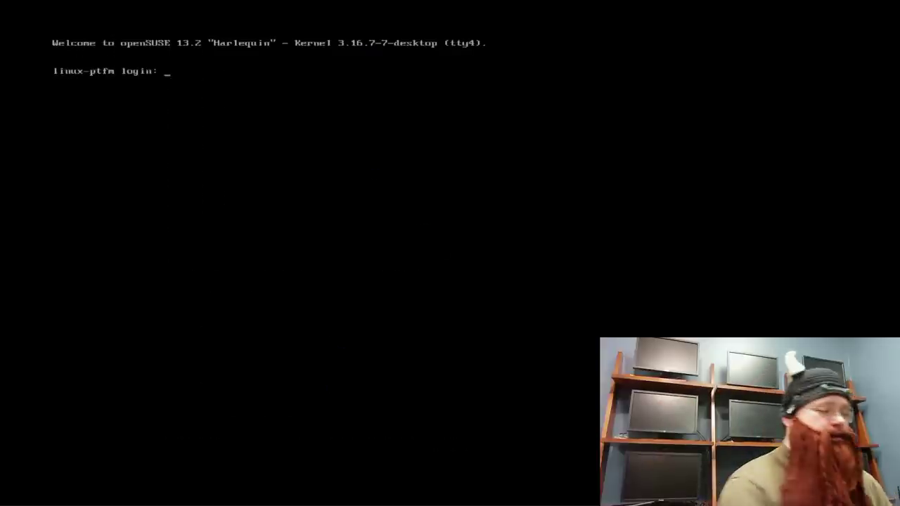
{"action": "key", "text": "ctrl+alt+F6"}
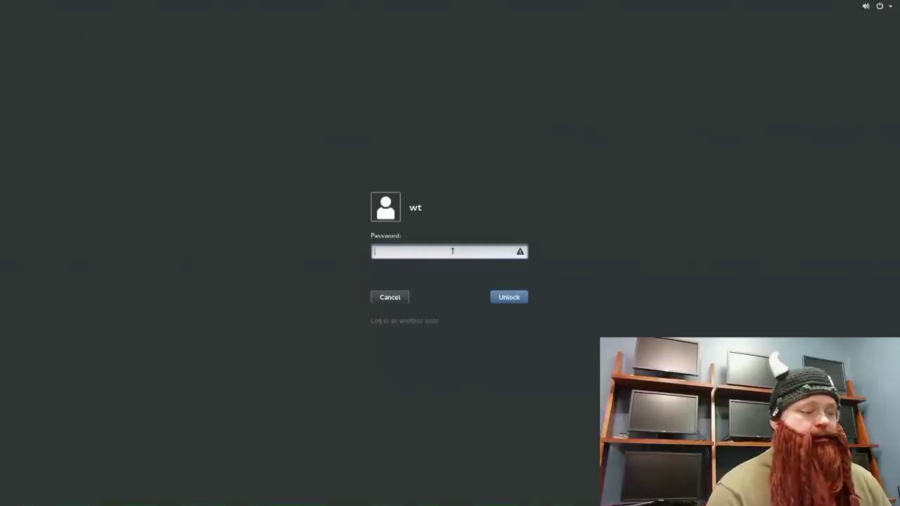
{"action": "key", "text": "ctrl+alt+F1"}
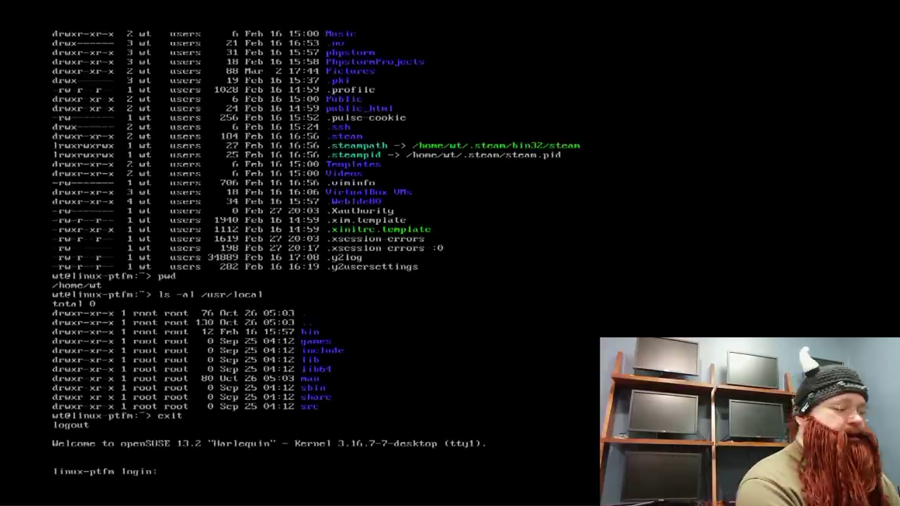
Step: Log in at the tty1 prompt with the username and password
{"action": "type", "text": "wt"}
{"action": "key", "text": "Return"}
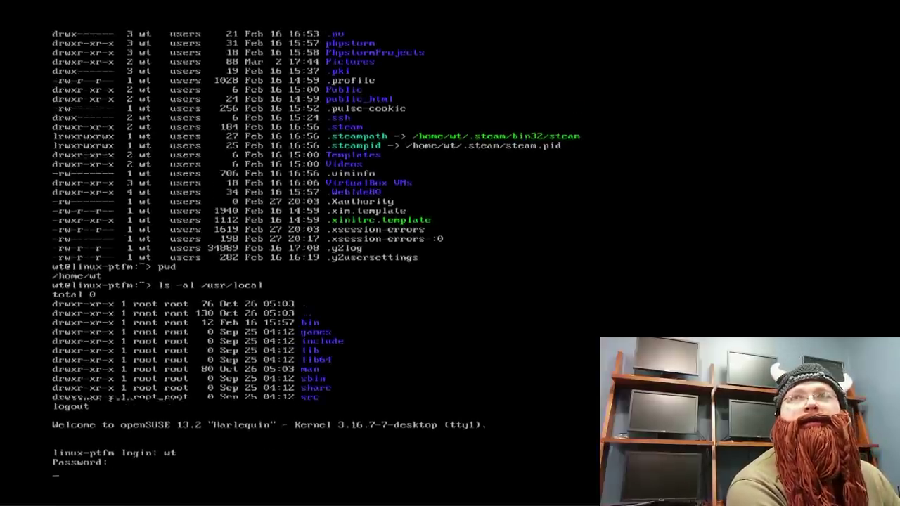
{"action": "key", "text": "Return"}
Step: List the home directory with ls -al, then with plain ls
{"action": "type", "text": "ls -al"}
{"action": "key", "text": "Return"}
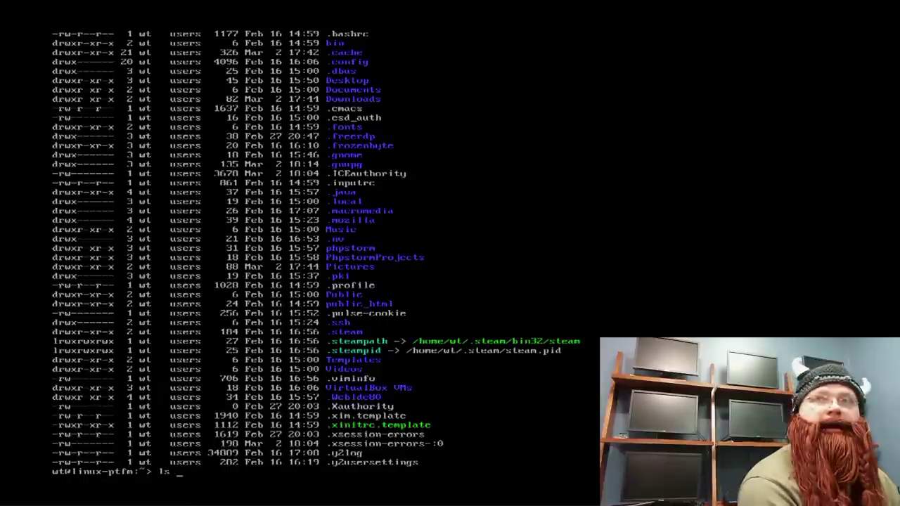
{"action": "key", "text": "Return"}
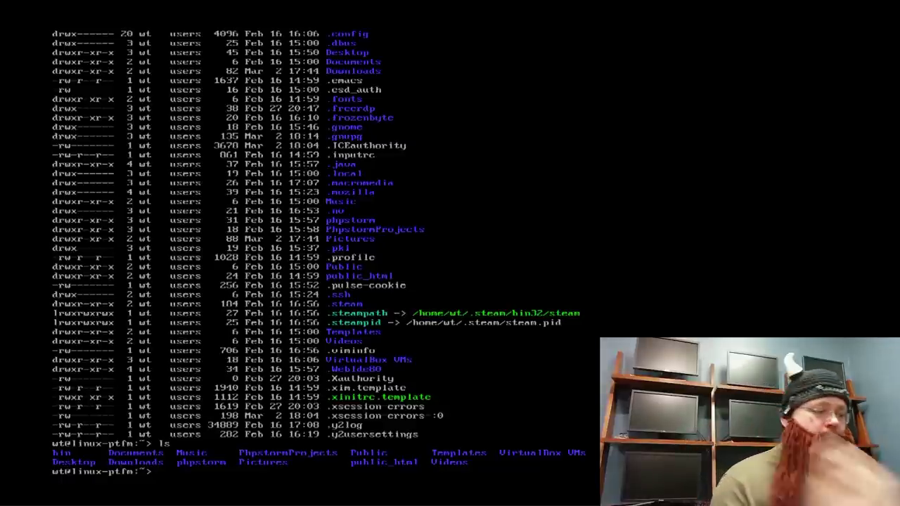
Step: Launch aptitude (YaST2 software manager) and dismiss the 'Cannot access installation media' error
{"action": "type", "text": "apt"}
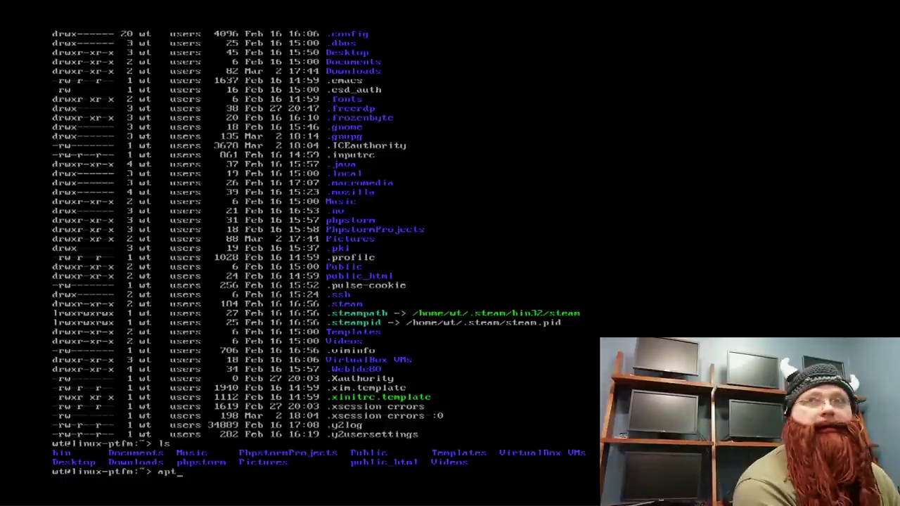
{"action": "type", "text": "itude"}
{"action": "key", "text": "Return"}
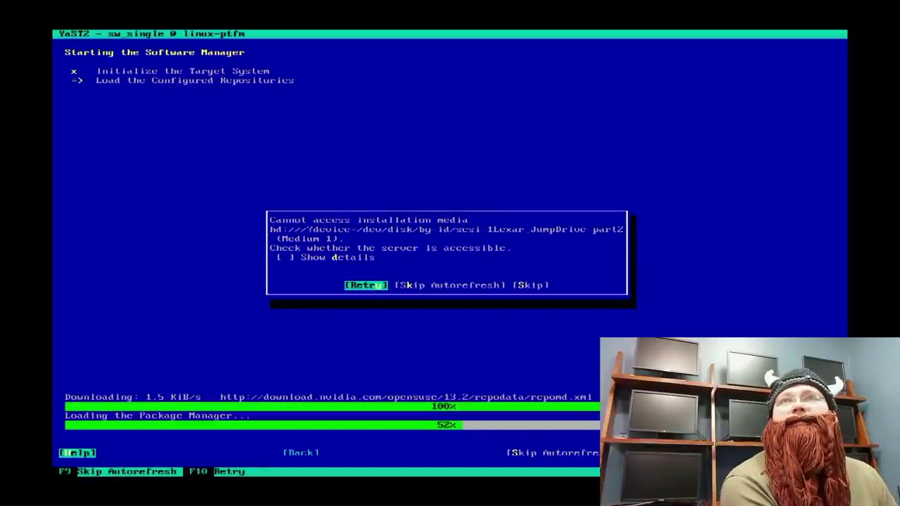
{"action": "key", "text": "Return"}
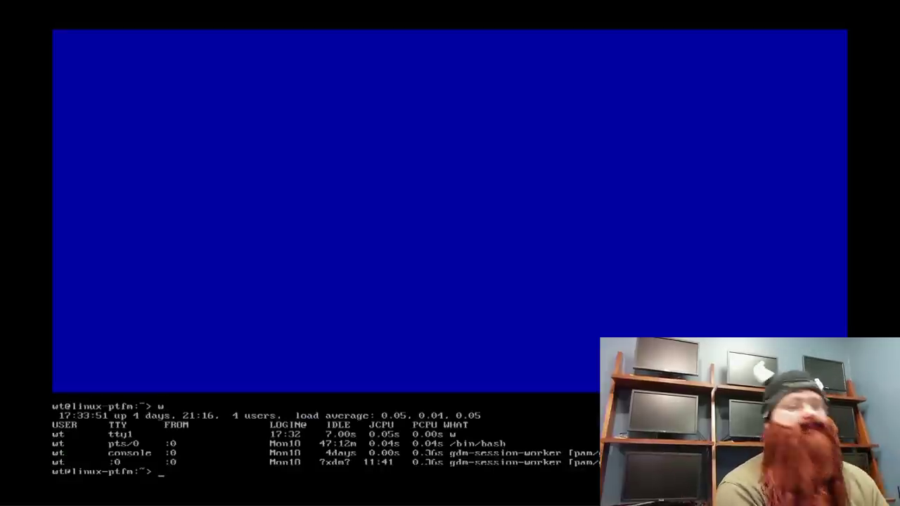
Step: Check logged-in users and processes with w, ps and ps aux, then start vi
{"action": "type", "text": "ps"}
{"action": "key", "text": "Return"}
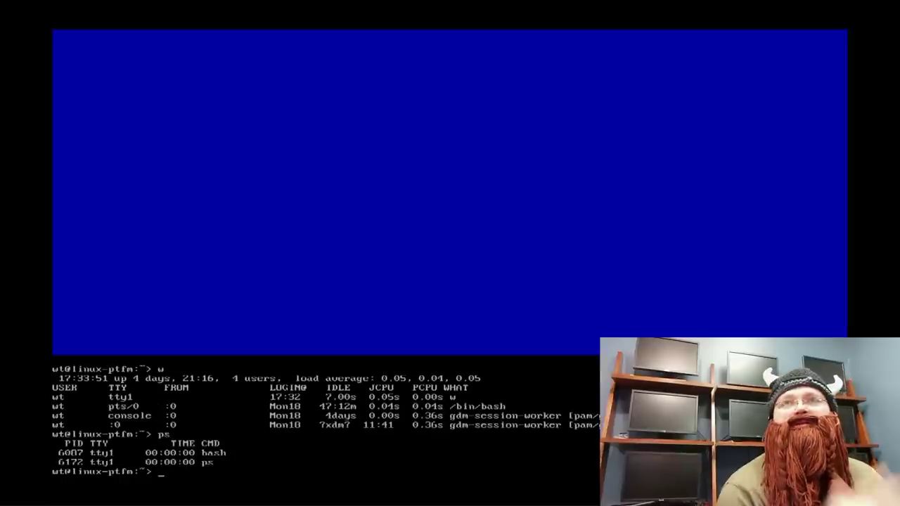
{"action": "type", "text": "ps aux"}
{"action": "key", "text": "Return"}
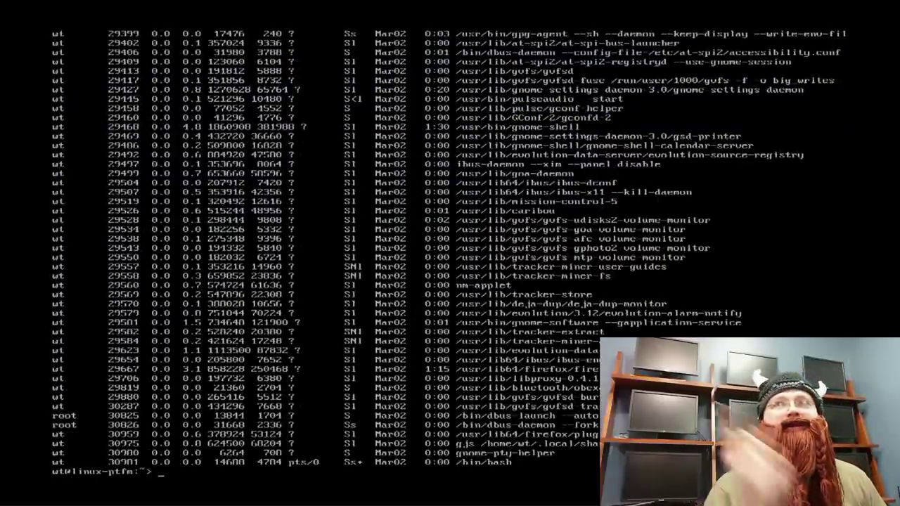
{"action": "type", "text": "vi"}
{"action": "key", "text": "Return"}
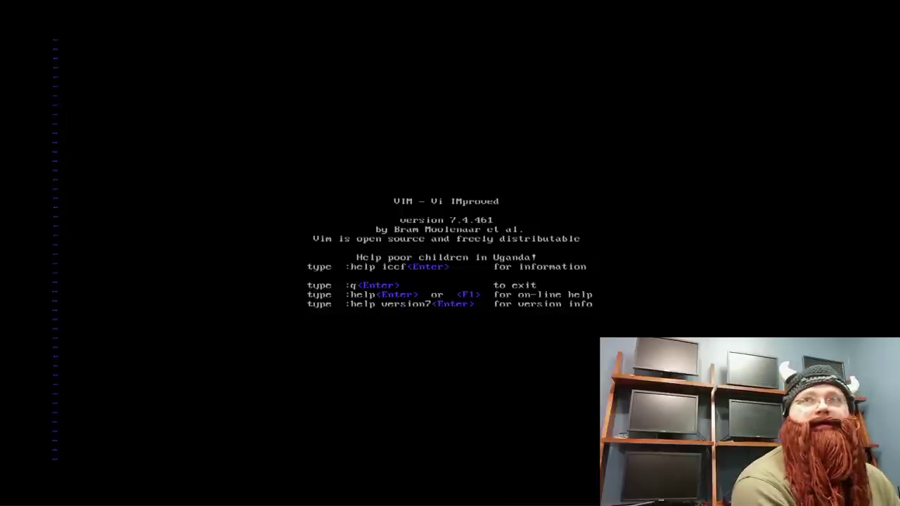
Step: Quit Vim with :q, try nano and pico (neither installed), and run w again
{"action": "type", "text": ":q"}
{"action": "key", "text": "Return"}
{"action": "type", "text": "nano"}
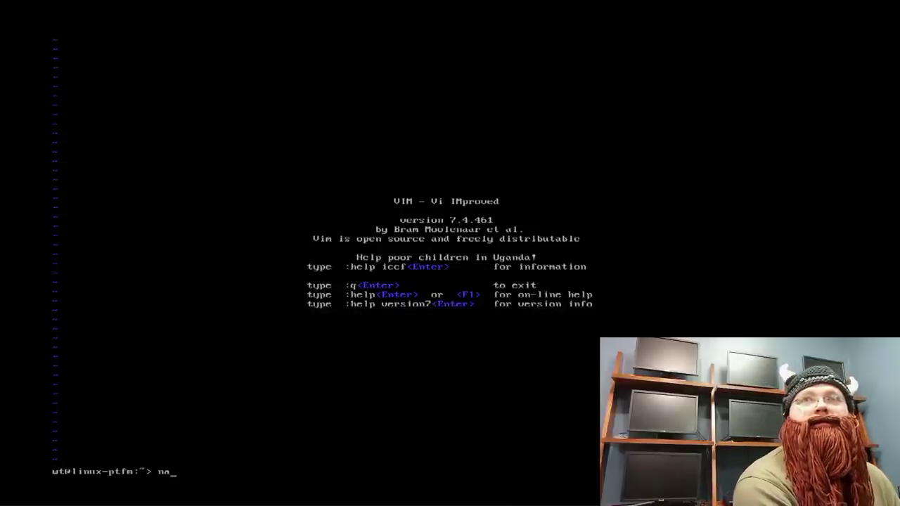
{"action": "key", "text": "Return"}
{"action": "type", "text": "p"}
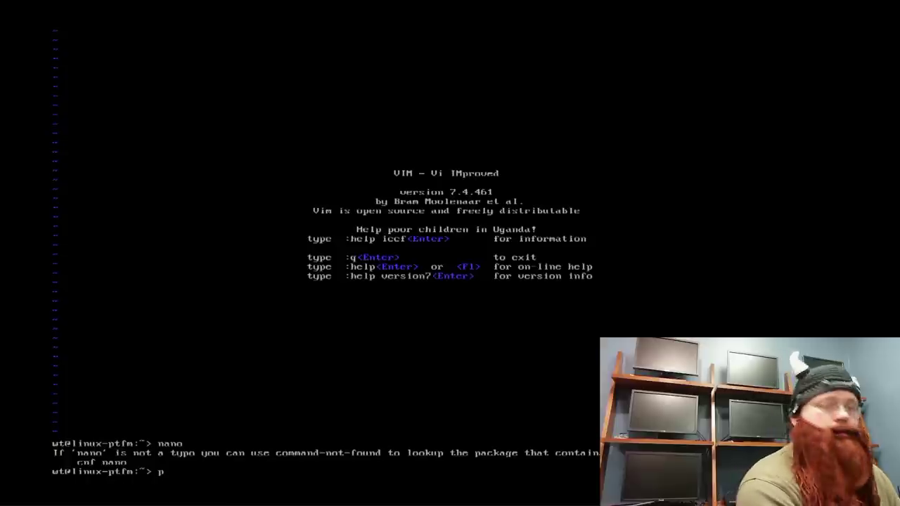
{"action": "type", "text": "ico"}
{"action": "key", "text": "Return"}
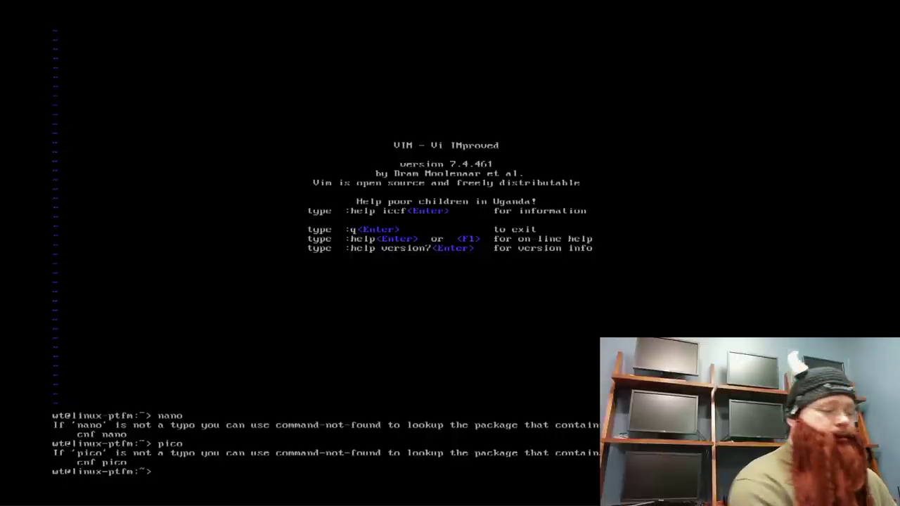
{"action": "type", "text": "w"}
{"action": "key", "text": "Return"}
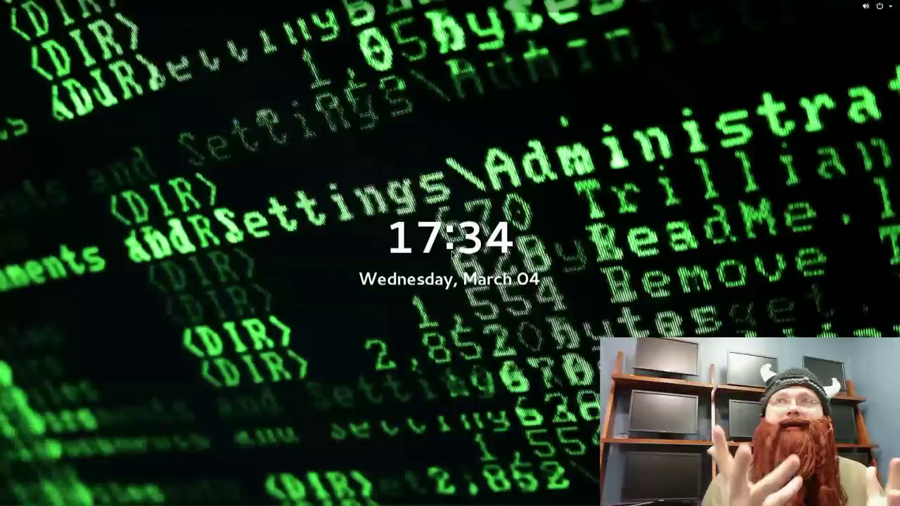
Step: Unlock the GNOME session with the account password and close Firefox with its 3 tabs
{"action": "type", "text": "p"}
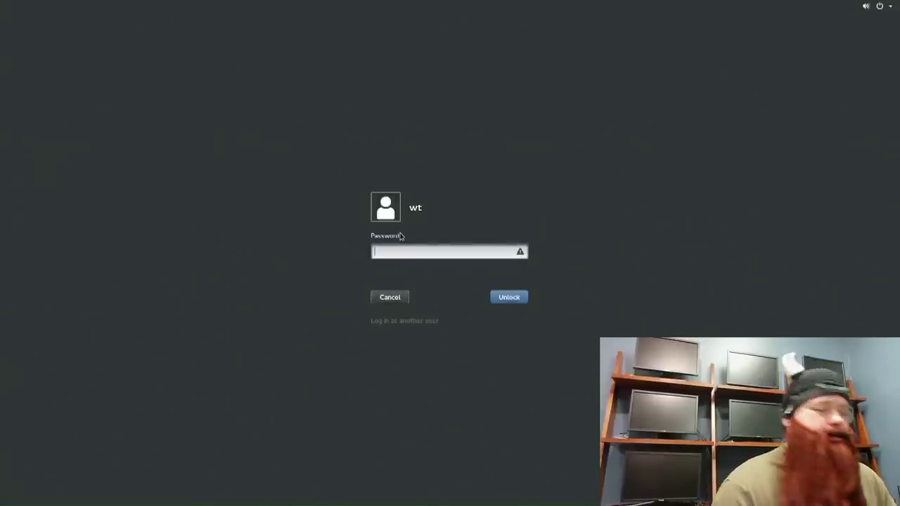
{"action": "type", "text": "********"}
{"action": "key", "text": "Return"}
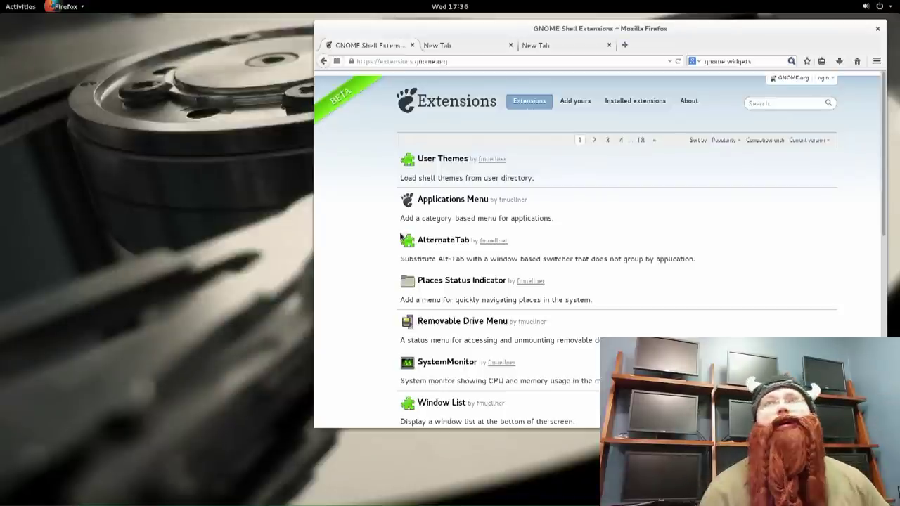
{"action": "left_click", "coordinate": [877, 29]}
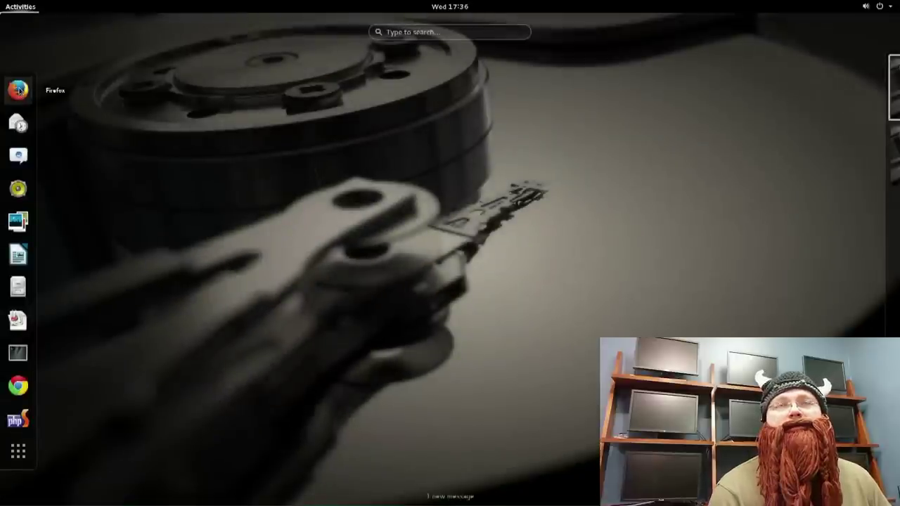
Step: Relaunch Firefox from the dash and drag its window up and to the left
{"action": "left_click", "coordinate": [19, 88]}
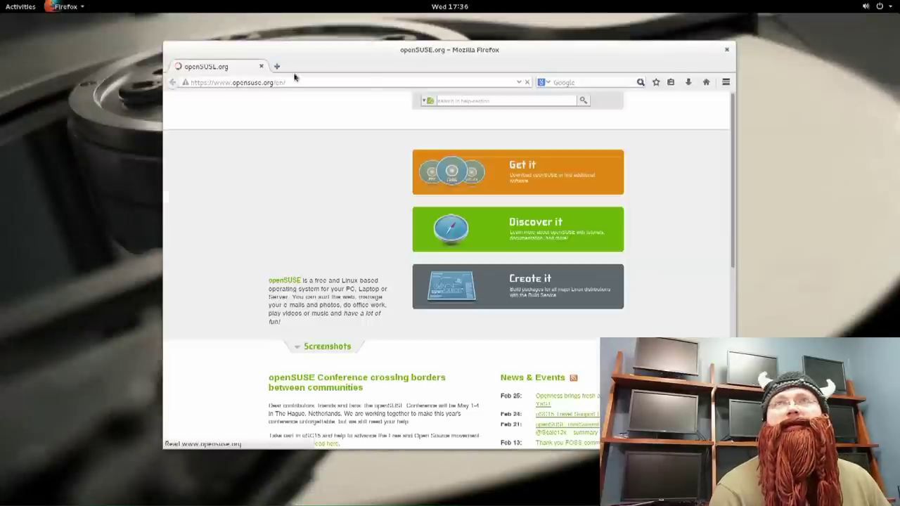
{"action": "left_click_drag", "start_coordinate": [328, 59], "coordinate": [228, 50]}
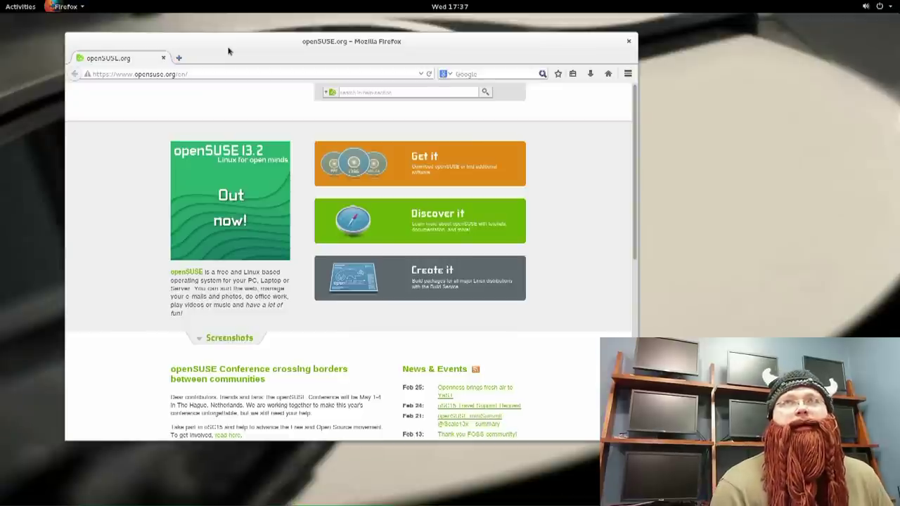
Step: Drag the Firefox window by its tab bar about 45 px further left
{"action": "left_click_drag", "start_coordinate": [228, 51], "coordinate": [196, 51]}
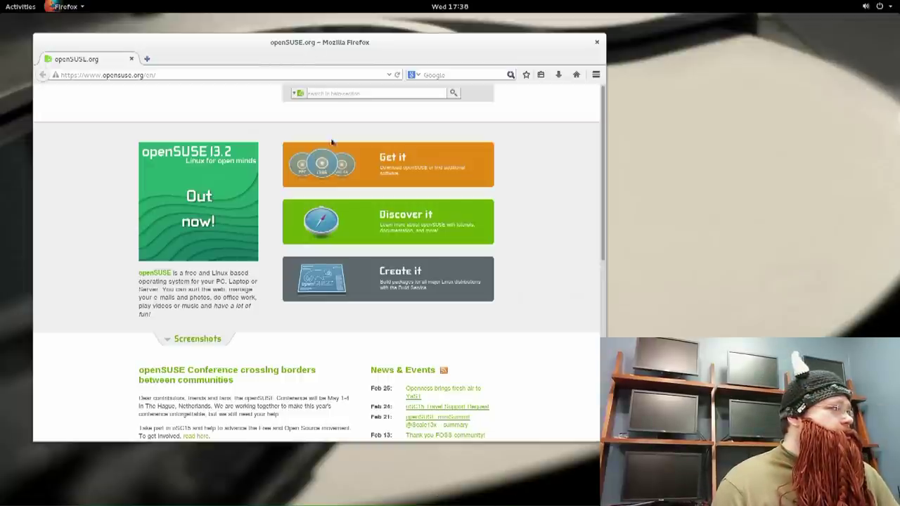
Step: Open the extensions.gnome.org result from the Google 'gnome widget' search
{"action": "left_click", "coordinate": [149, 169]}
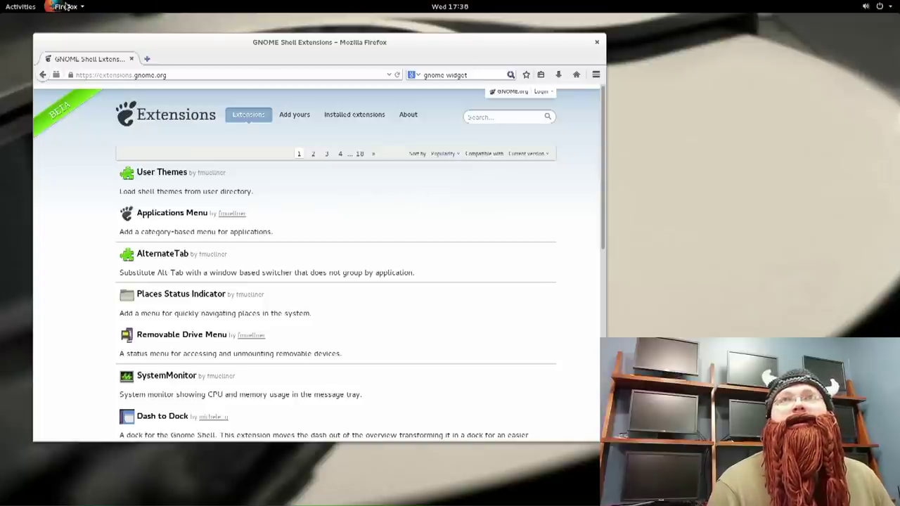
Step: Launch Files on the Home folder from the Activities dash and toggle its app menu
{"action": "left_click", "coordinate": [21, 7]}
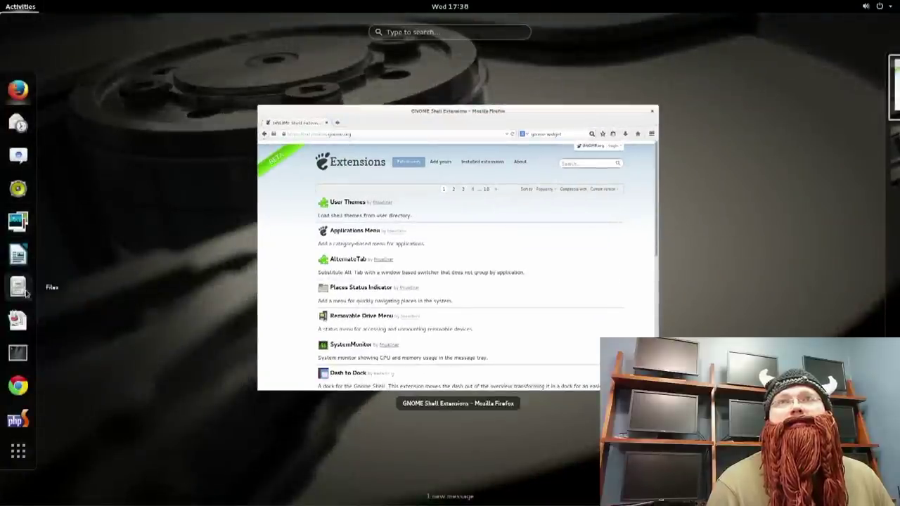
{"action": "left_click", "coordinate": [25, 293]}
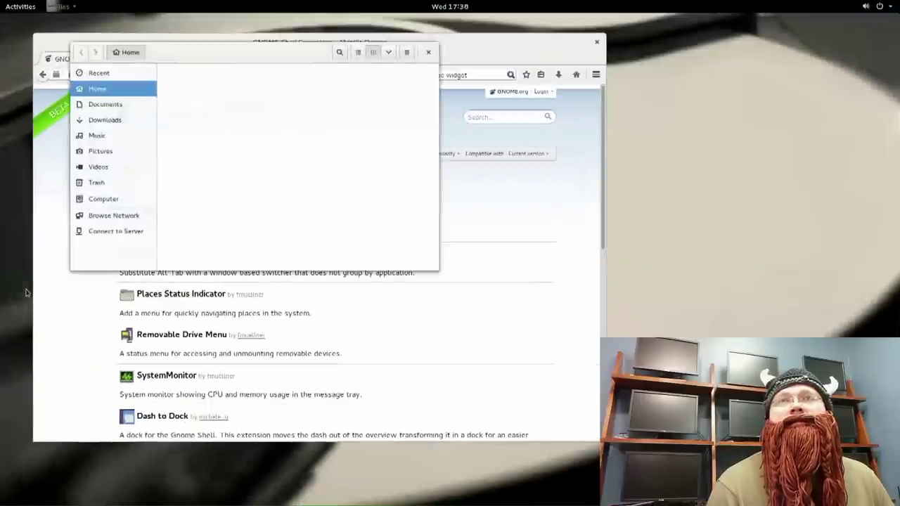
{"action": "left_click", "coordinate": [62, 7]}
{"action": "left_click", "coordinate": [61, 7]}
{"action": "left_click", "coordinate": [62, 7]}
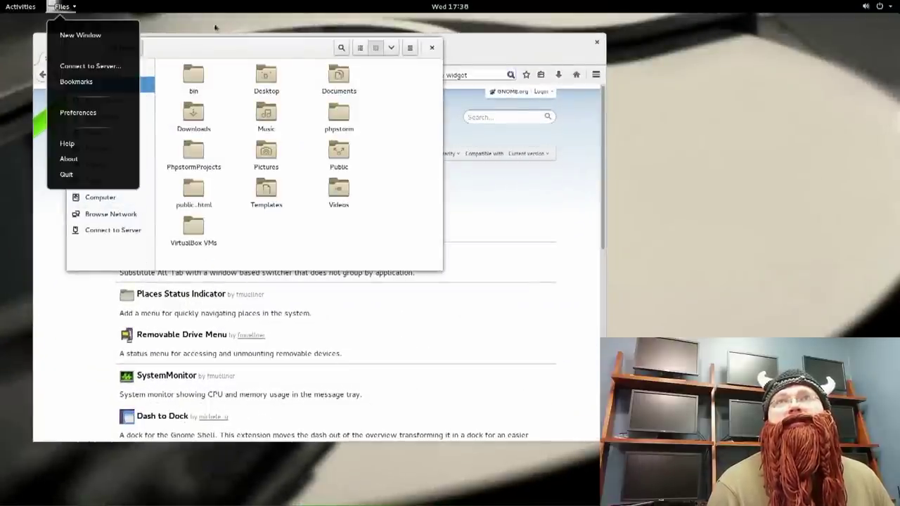
{"action": "left_click", "coordinate": [253, 30]}
Step: Switch back to Firefox with Alt+Tab and reopen the Activities overview
{"action": "key", "text": "alt+Tab"}
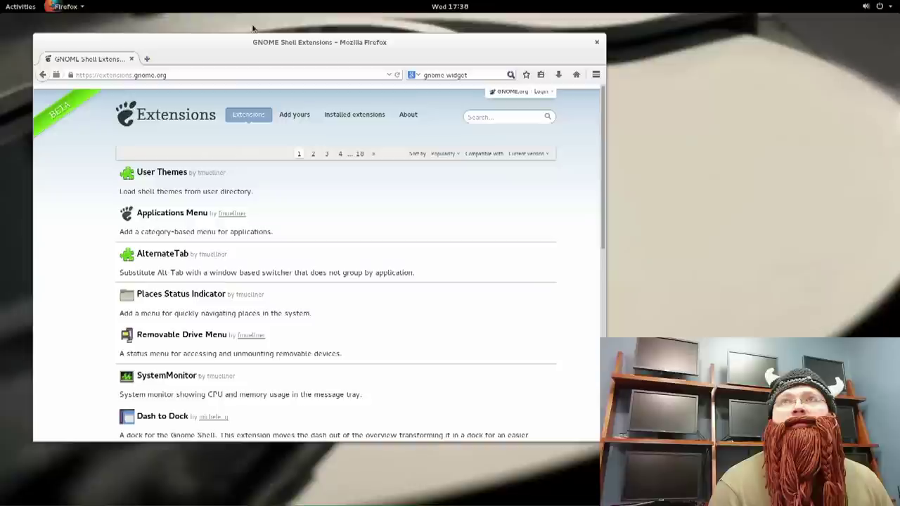
{"action": "key", "text": "alt+Tab"}
{"action": "key", "text": "alt+Tab"}
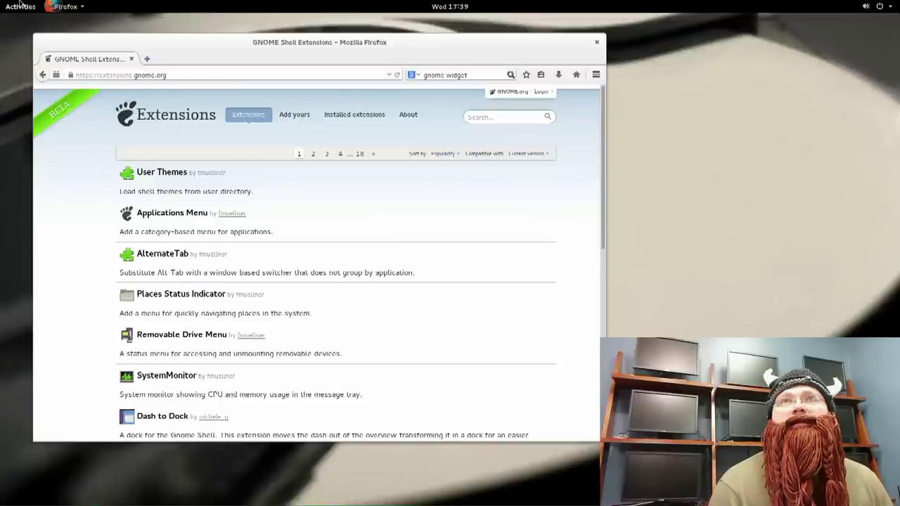
{"action": "left_click", "coordinate": [20, 9]}
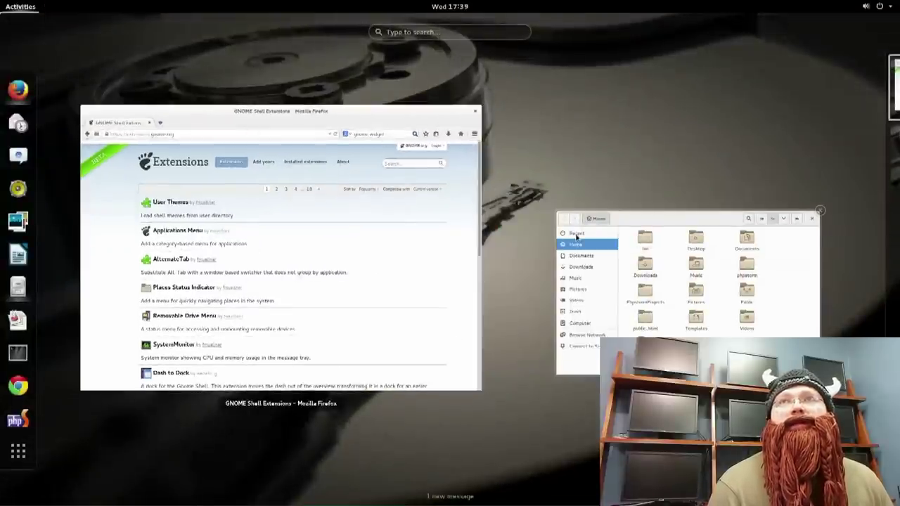
Step: Bring Firefox forward and view Simple Dock's screenshot_815_2.png at full 1280 × 800 size
{"action": "left_click", "coordinate": [393, 241]}
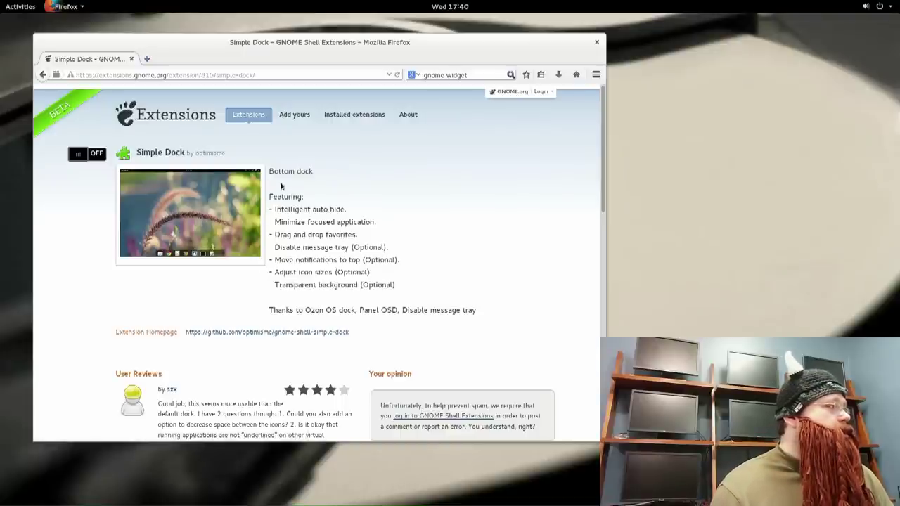
{"action": "left_click", "coordinate": [184, 204]}
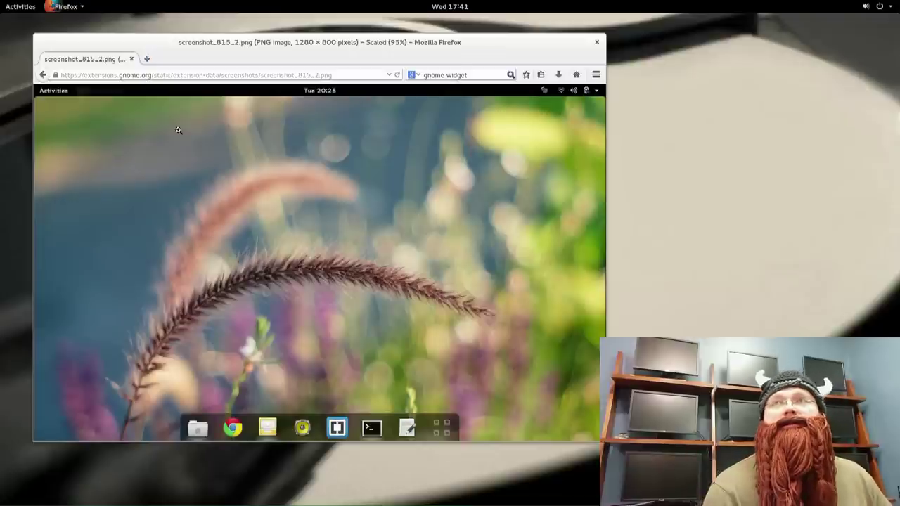
{"action": "key", "text": "F12"}
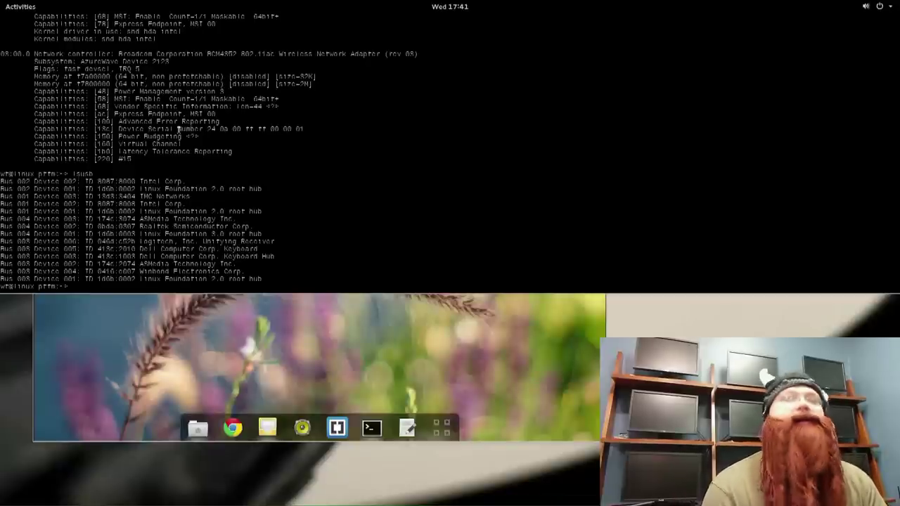
{"action": "key", "text": "F12"}
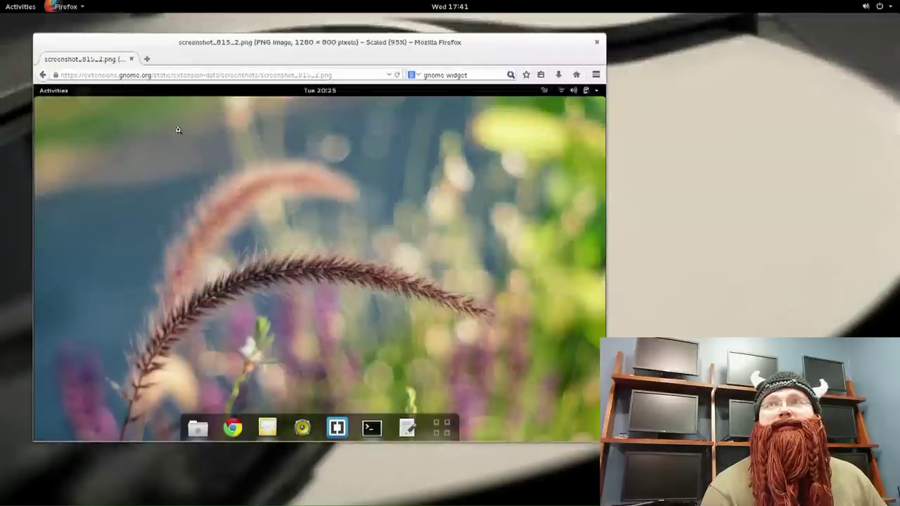
{"action": "key", "text": "F12"}
{"action": "type", "text": "lsusb"}
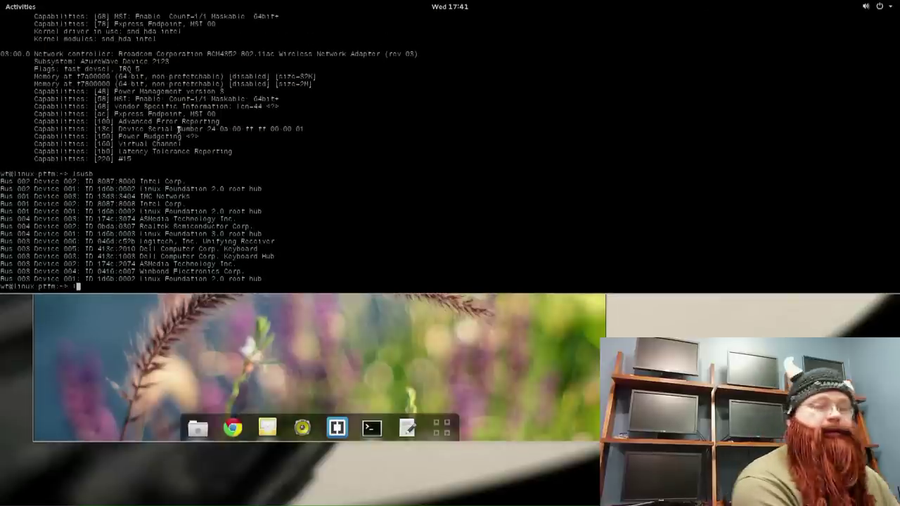
{"action": "key", "text": "Return"}
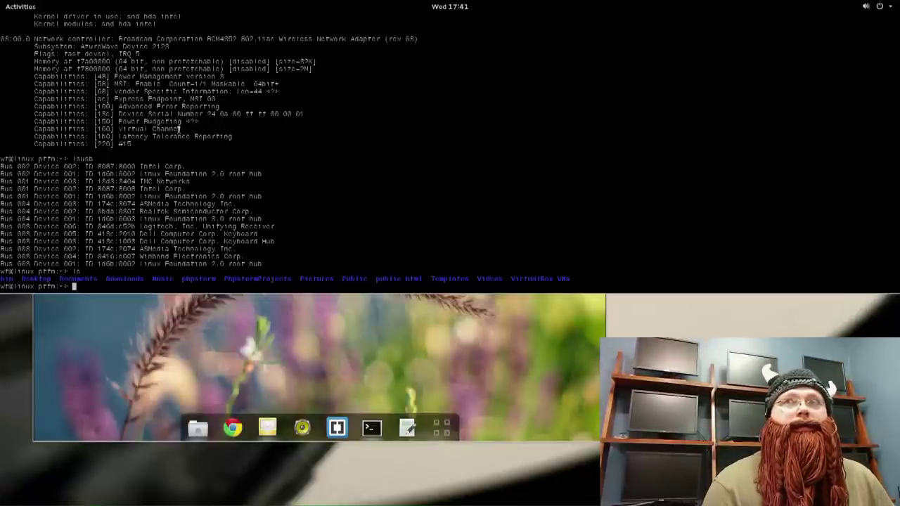
{"action": "key", "text": "F12"}
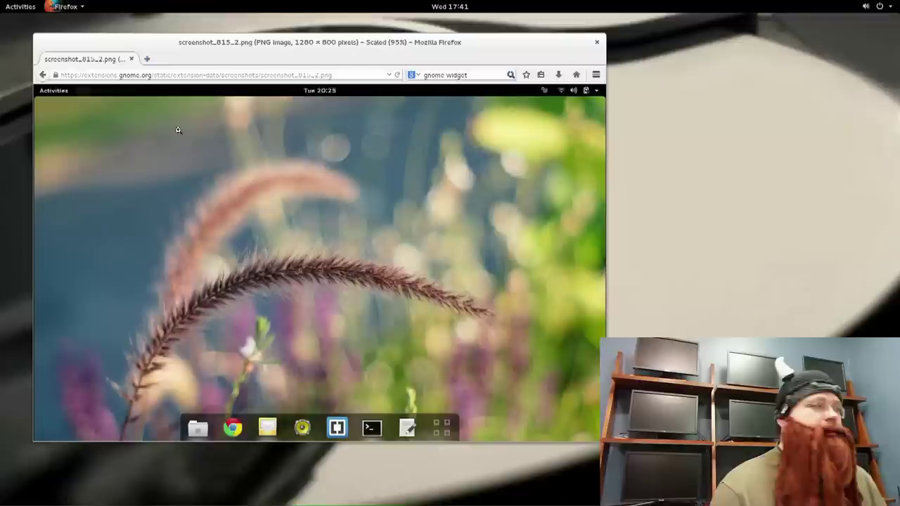
Step: Move and resize the Firefox window, then snap it to the right half with Super+Right
{"action": "left_click_drag", "start_coordinate": [224, 44], "coordinate": [301, 43]}
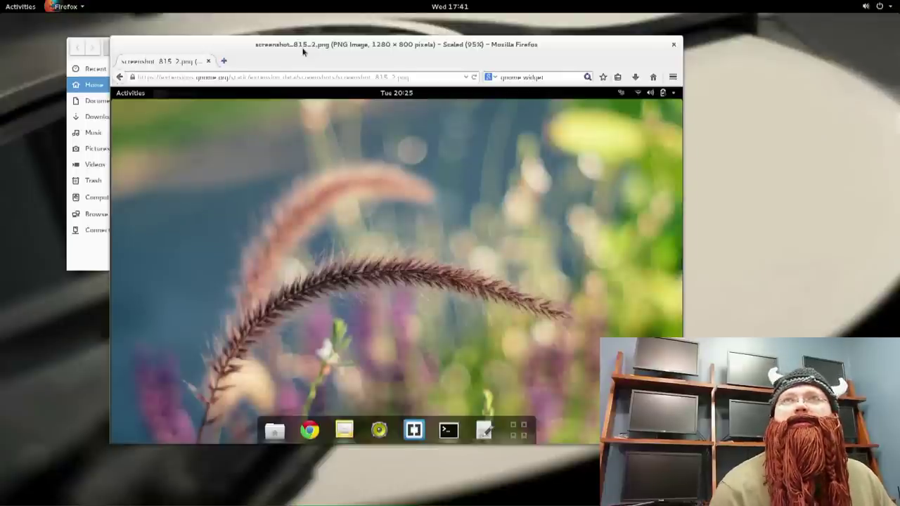
{"action": "mouse_move", "coordinate": [331, 50]}
{"action": "left_mouse_down"}
{"action": "mouse_move", "coordinate": [361, 22]}
{"action": "mouse_move", "coordinate": [379, 57]}
{"action": "mouse_move", "coordinate": [370, 58]}
{"action": "mouse_move", "coordinate": [457, 43]}
{"action": "mouse_move", "coordinate": [317, 53]}
{"action": "mouse_move", "coordinate": [348, 43]}
{"action": "mouse_move", "coordinate": [478, 41]}
{"action": "mouse_move", "coordinate": [407, 60]}
{"action": "mouse_move", "coordinate": [301, 66]}
{"action": "mouse_move", "coordinate": [289, 38]}
{"action": "mouse_move", "coordinate": [340, 42]}
{"action": "left_mouse_up"}
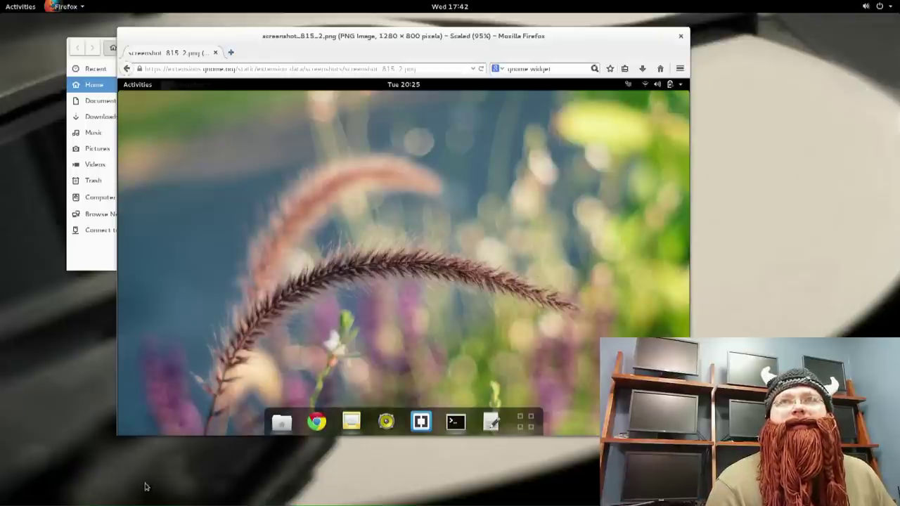
{"action": "left_click_drag", "start_coordinate": [117, 429], "coordinate": [154, 441]}
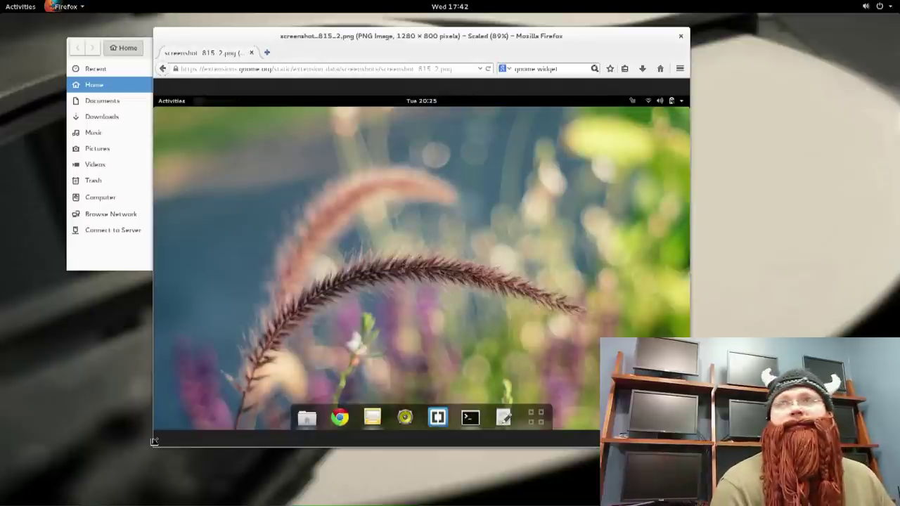
{"action": "key", "text": "super+Right"}
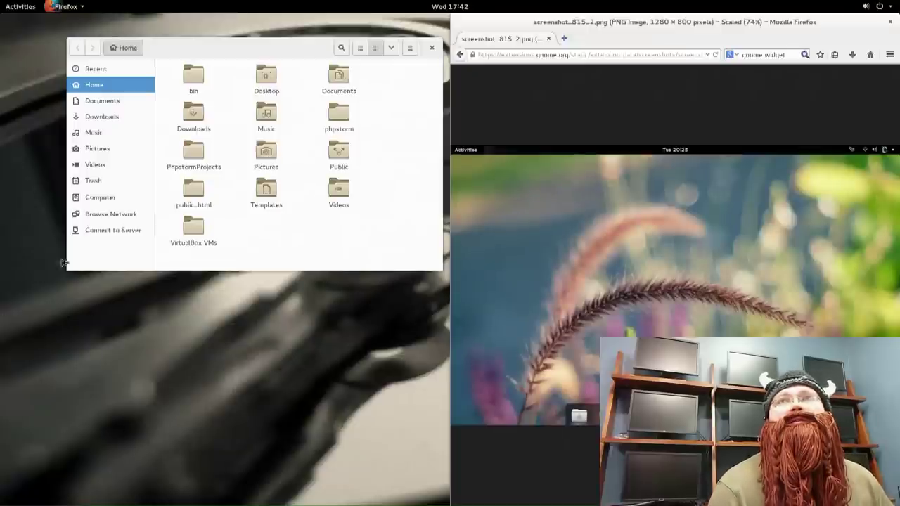
Step: Snap the Files window to the left half, then switch focus between Files and Firefox
{"action": "left_click", "coordinate": [338, 237]}
{"action": "key", "text": "super+Left"}
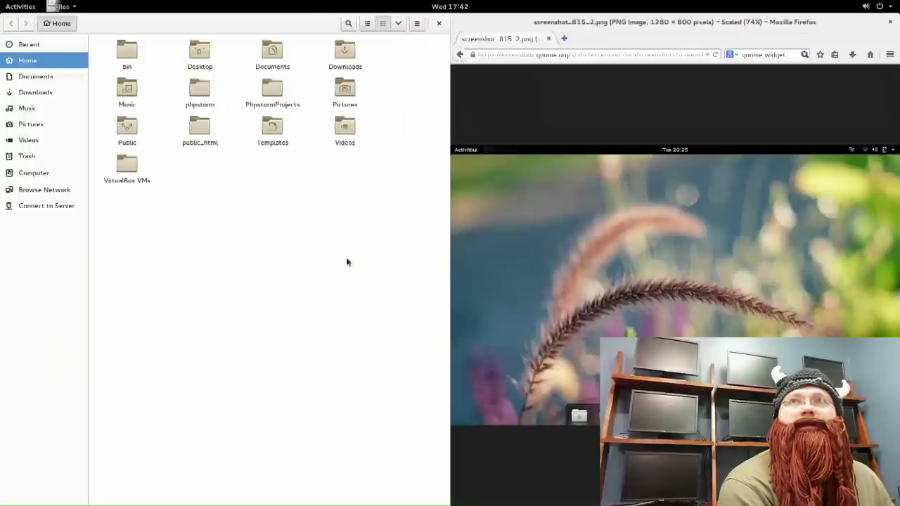
{"action": "left_click", "coordinate": [569, 131]}
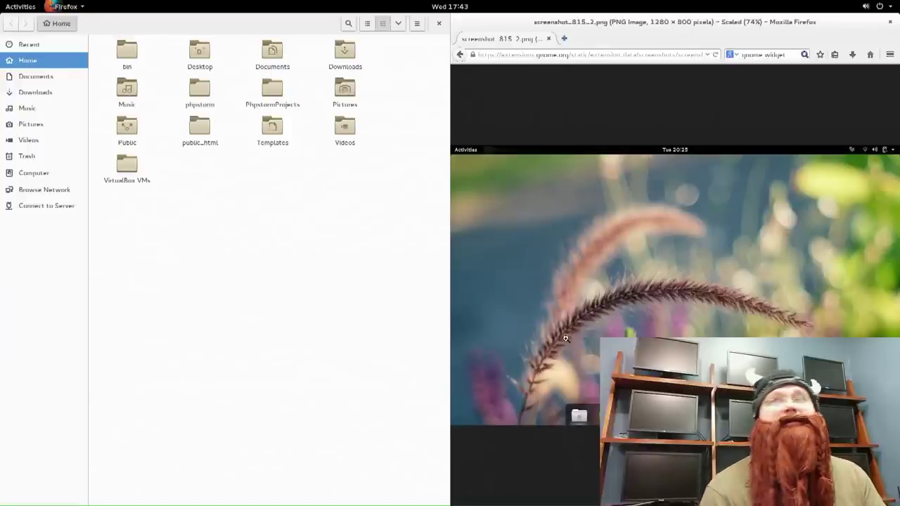
{"action": "left_click", "coordinate": [213, 235]}
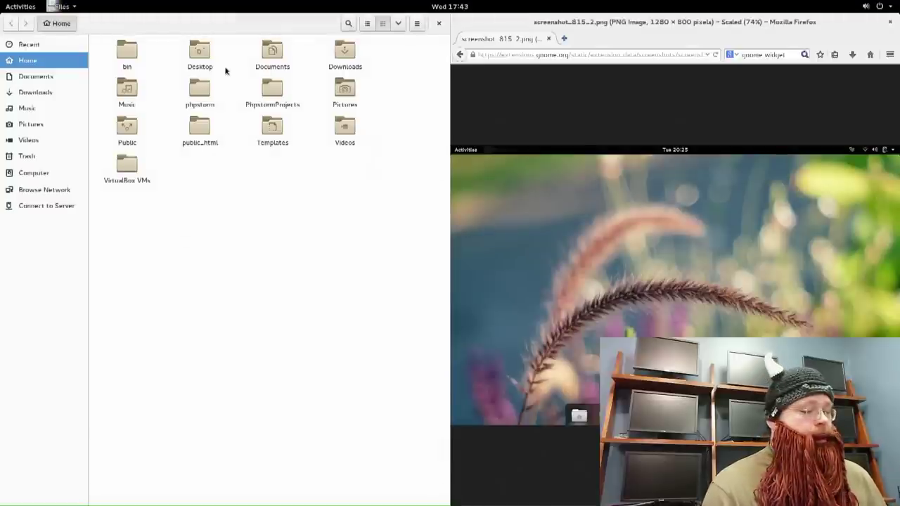
{"action": "key", "text": "alt+Tab"}
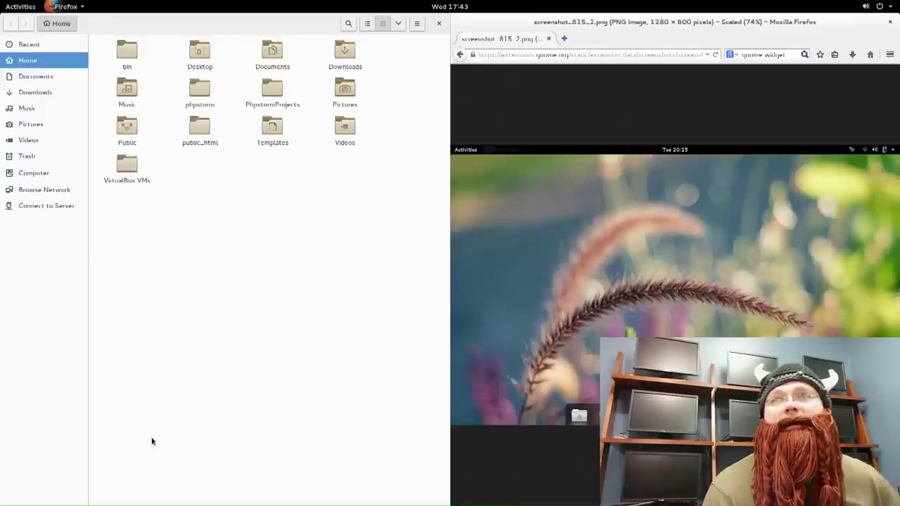
Step: Show the Activities overview with the Files and Firefox windows side by side
{"action": "key", "text": "super"}
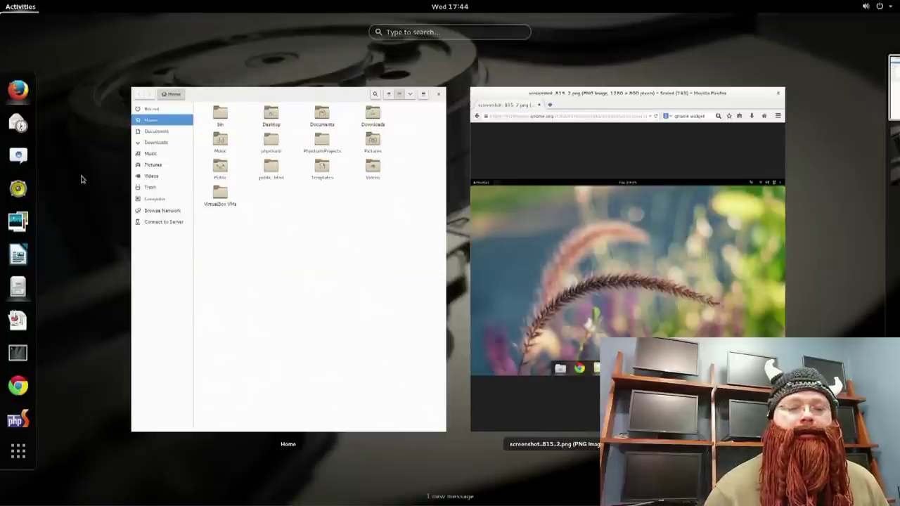
{"action": "left_click", "coordinate": [19, 8]}
{"action": "left_click", "coordinate": [20, 10]}
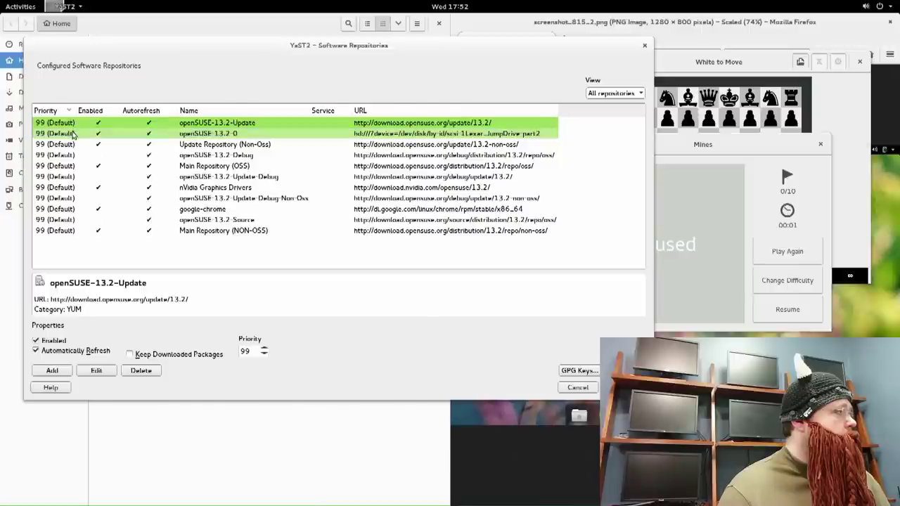
Step: Inspect Update Repository (Non-Oss), openSUSE-13.2-Debug, Main Repository (OSS), then google-chrome repository details
{"action": "left_click", "coordinate": [74, 133]}
{"action": "left_click", "coordinate": [76, 144]}
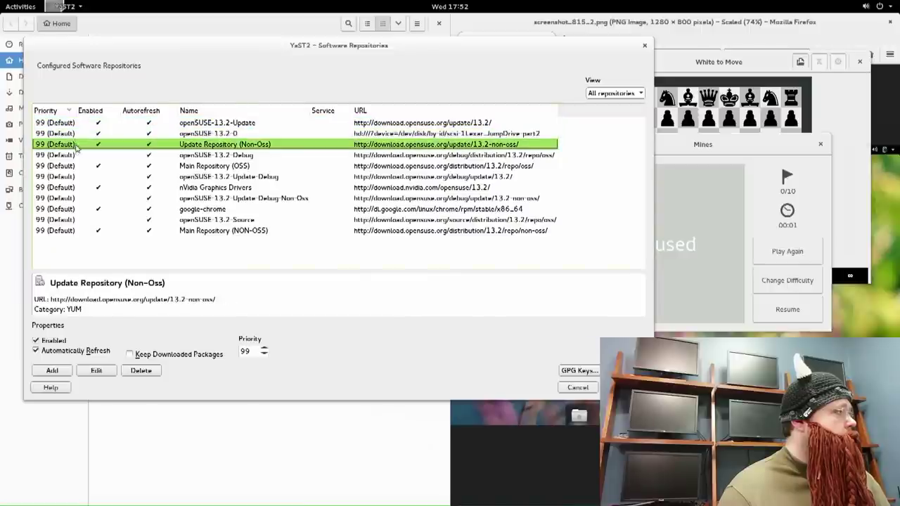
{"action": "left_click", "coordinate": [76, 154]}
{"action": "left_click", "coordinate": [76, 165]}
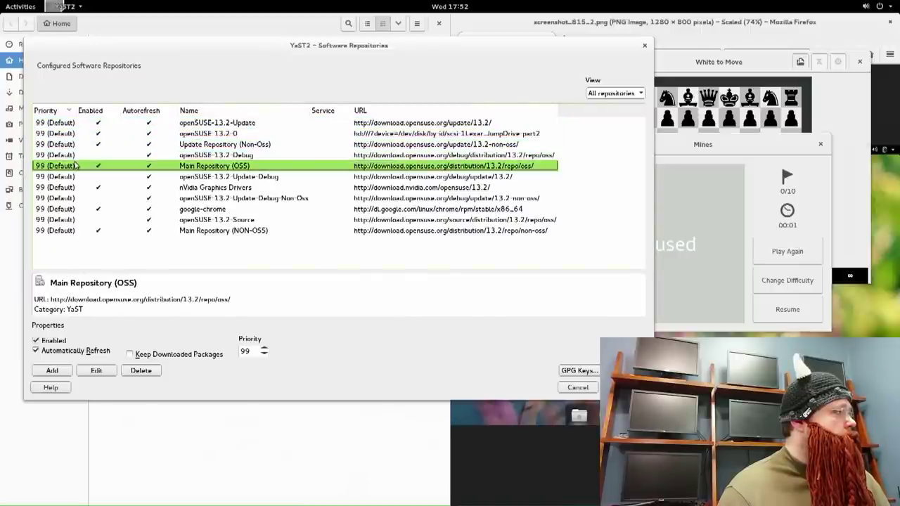
{"action": "left_click", "coordinate": [75, 209]}
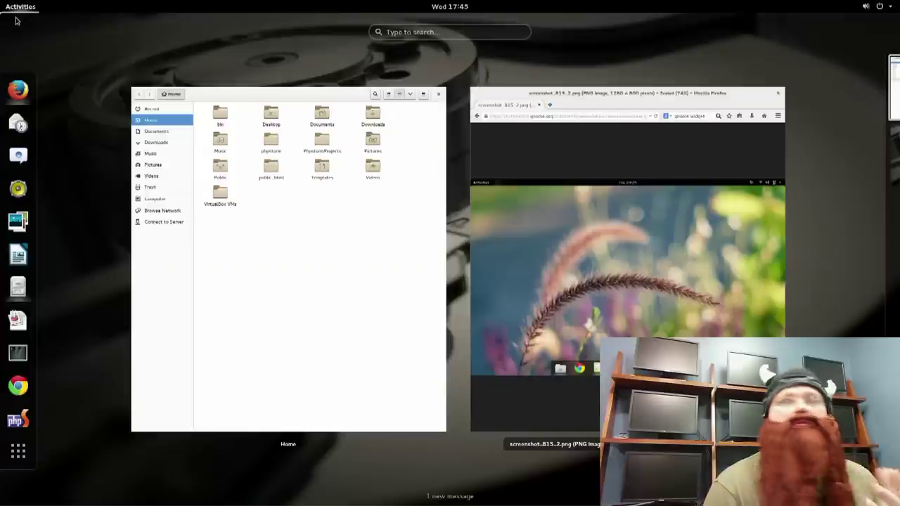
Step: Close the overview by selecting the Files window, returning to the tiled desktop
{"action": "left_click", "coordinate": [277, 402]}
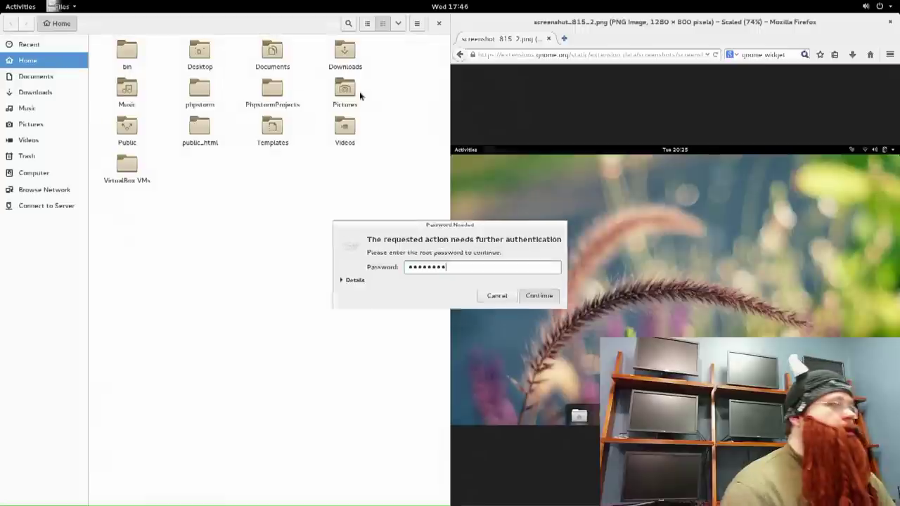
Step: Submit the administrator password, move the Control Center up and launch Software Management
{"action": "key", "text": "Return"}
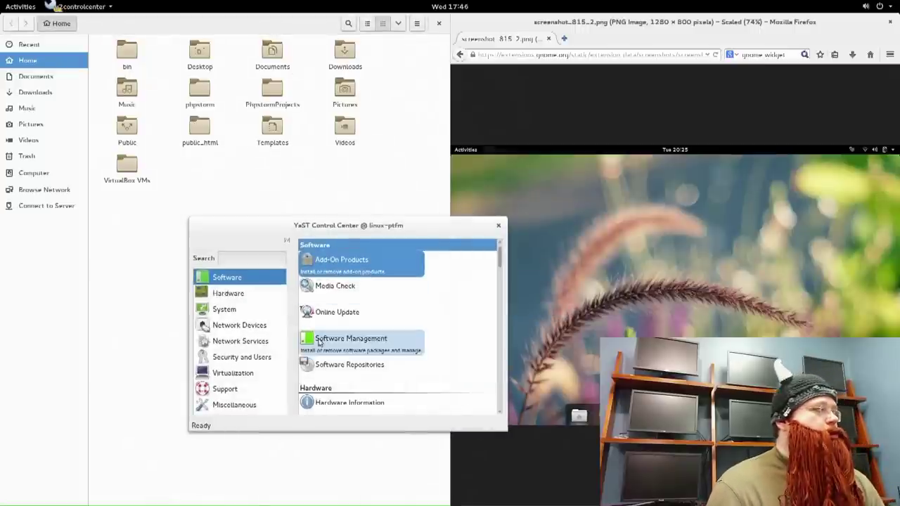
{"action": "left_click_drag", "start_coordinate": [440, 233], "coordinate": [453, 111]}
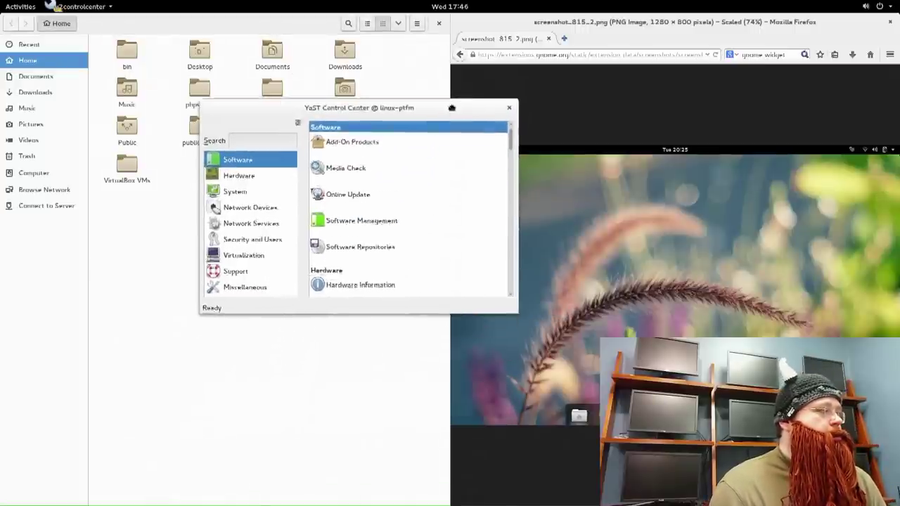
{"action": "left_click", "coordinate": [377, 211]}
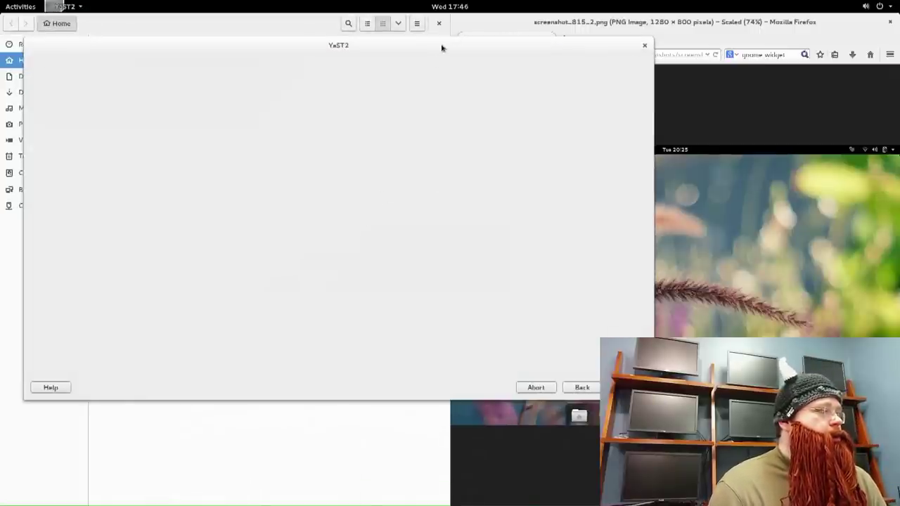
{"action": "left_click_drag", "start_coordinate": [440, 40], "coordinate": [475, 49]}
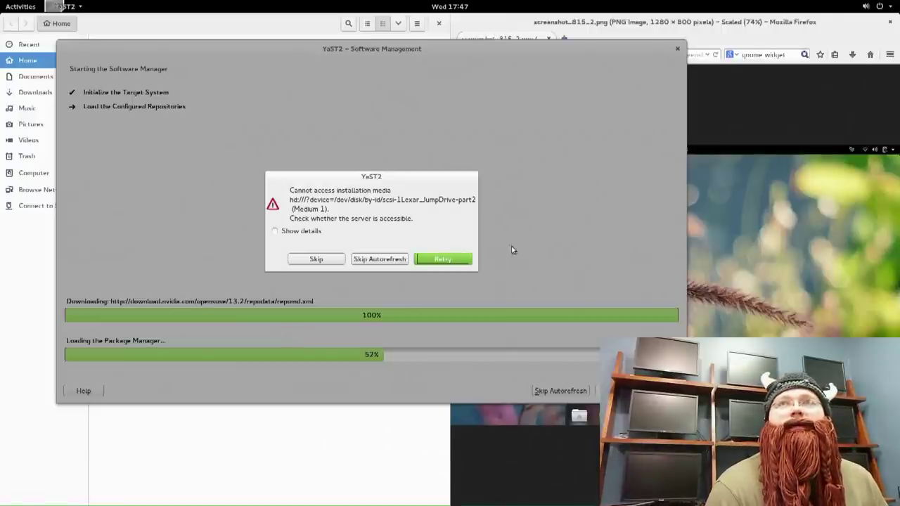
Step: Retry the inaccessible installation medium twice until the repository list loads
{"action": "left_click", "coordinate": [453, 260]}
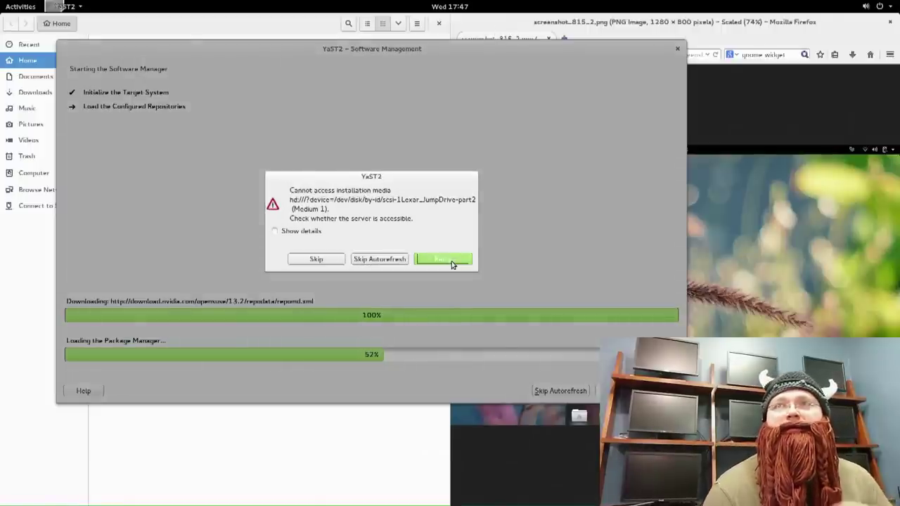
{"action": "left_click", "coordinate": [453, 262]}
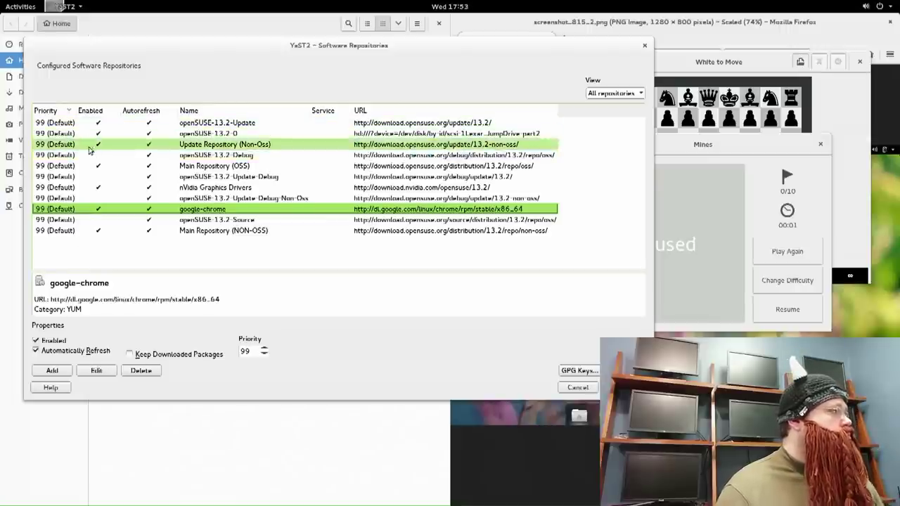
Step: Nudge the YaST2 window slightly to the right
{"action": "left_click_drag", "start_coordinate": [177, 49], "coordinate": [216, 45]}
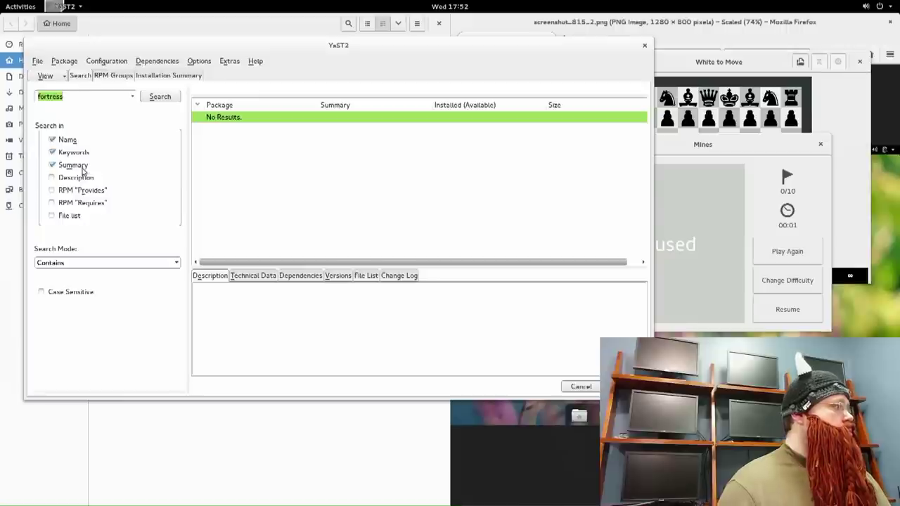
Step: Search packages for 'dwarf' and read descriptions from dwarves down to the libdwarves packages
{"action": "type", "text": "dwarf"}
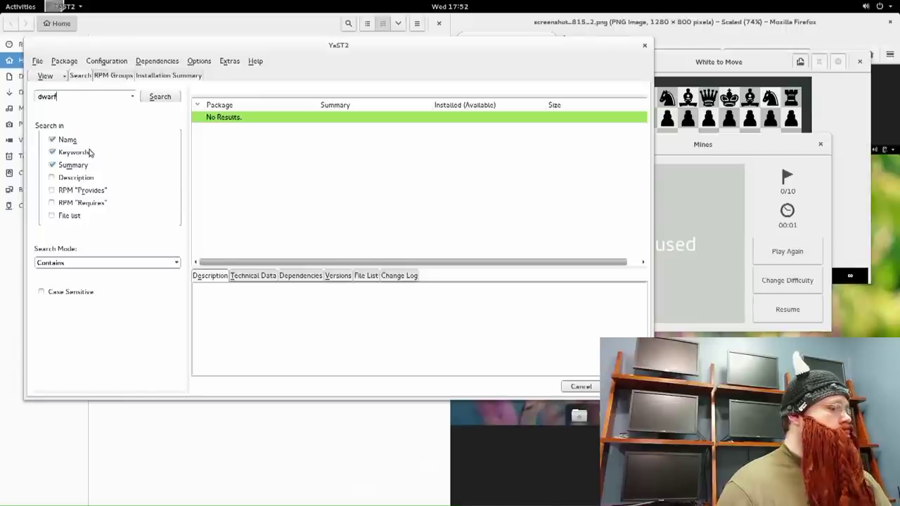
{"action": "key", "text": "Return"}
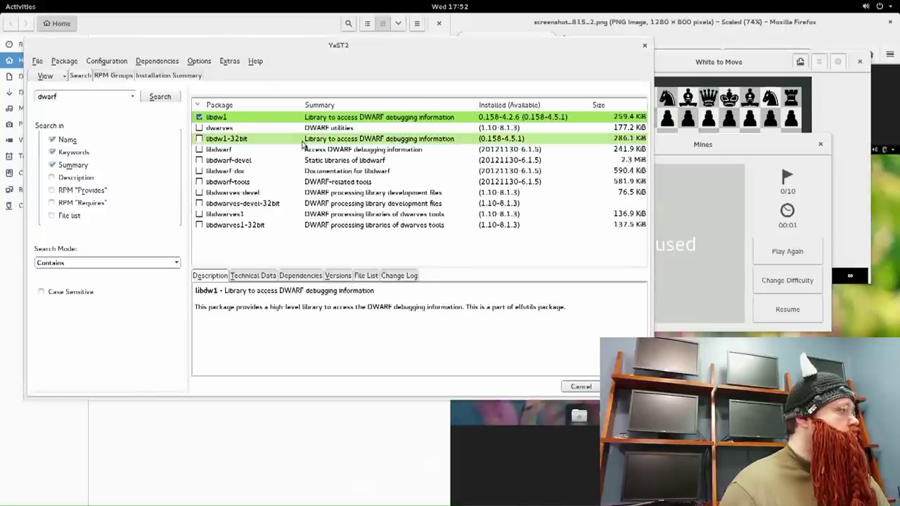
{"action": "left_click", "coordinate": [284, 128]}
{"action": "left_click_drag", "start_coordinate": [267, 133], "coordinate": [267, 226]}
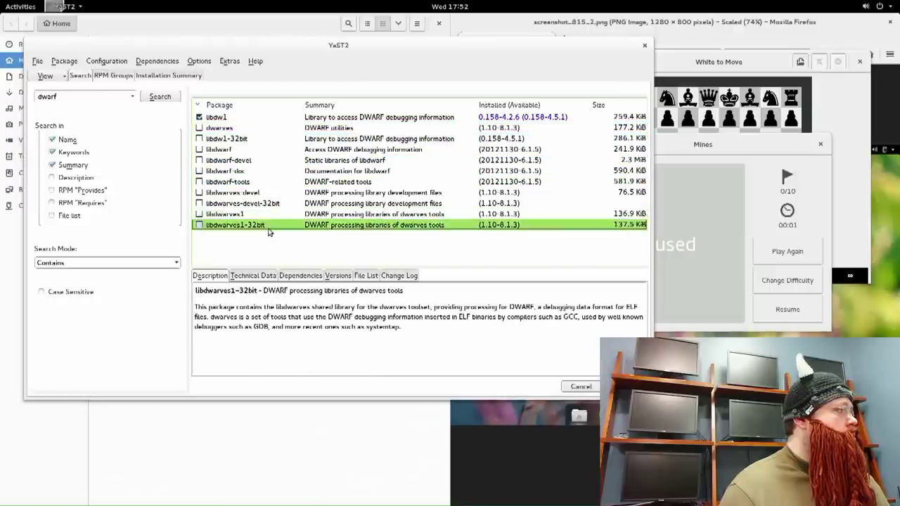